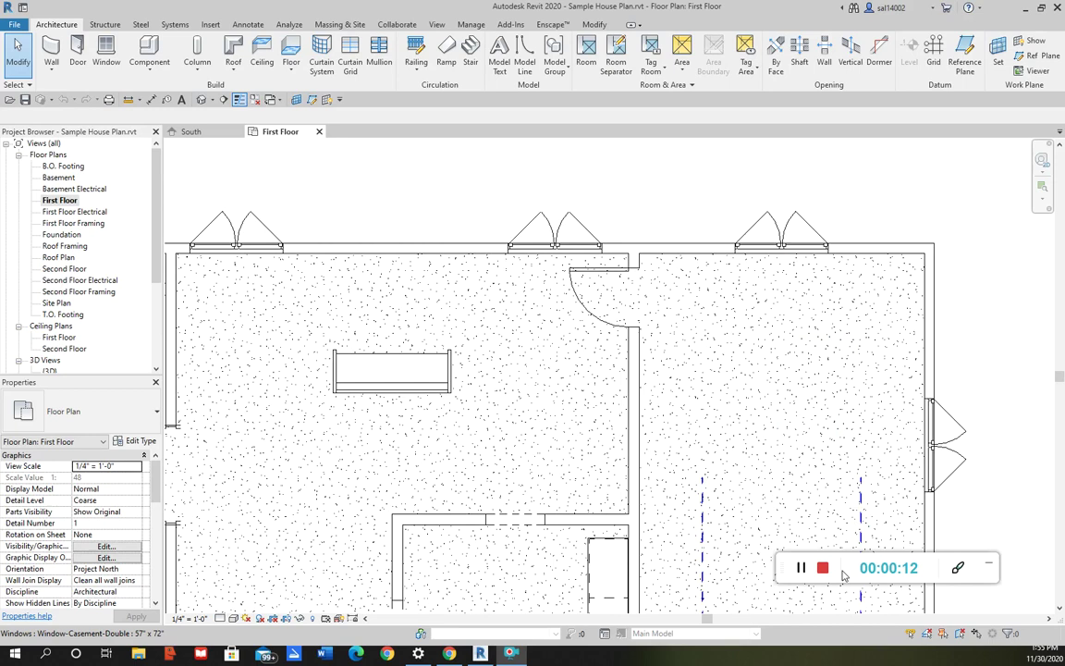
# - Start placing Interior - 6 1/2" Partition walls, 8' 0" high, on the First Floor plan
pyautogui.moveTo(843, 575); pyautogui.dragTo(843, 577)
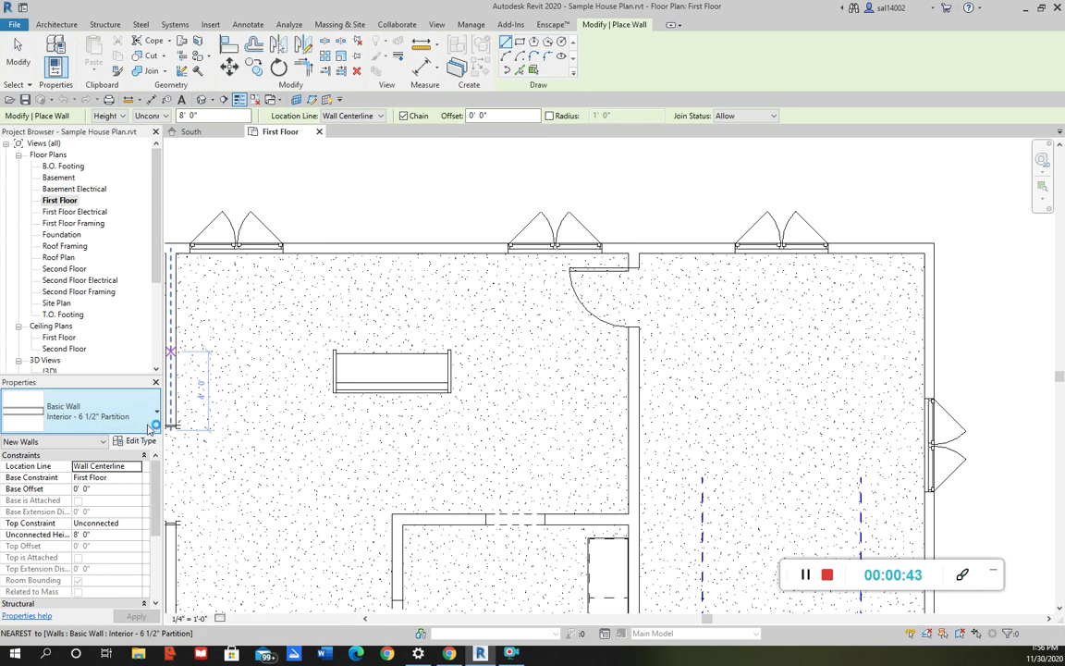
# - Draw a horizontal Generic - 4" wall across the right-hand room to the right exterior wall
pyautogui.click(151, 416)
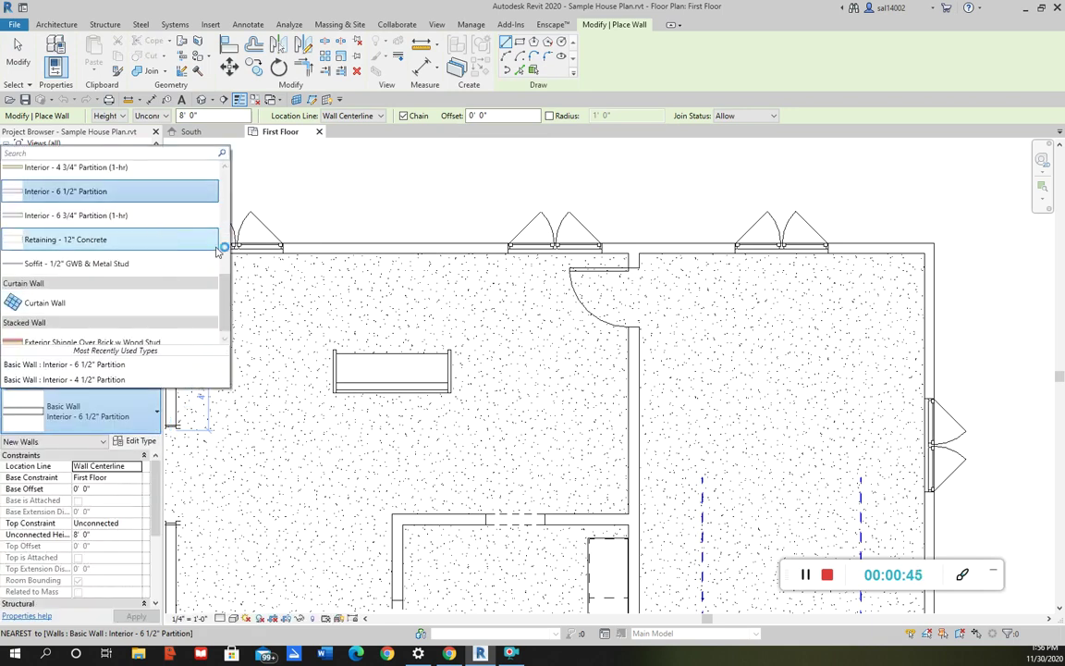
pyautogui.scroll(6, 211, 218)
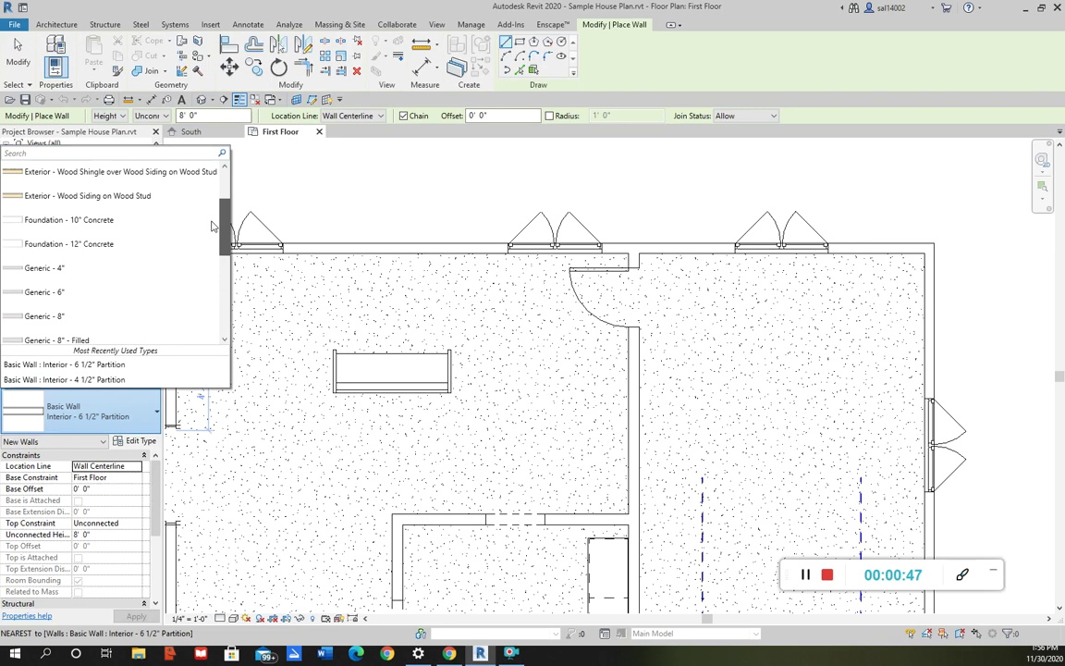
pyautogui.scroll(-2, 211, 219)
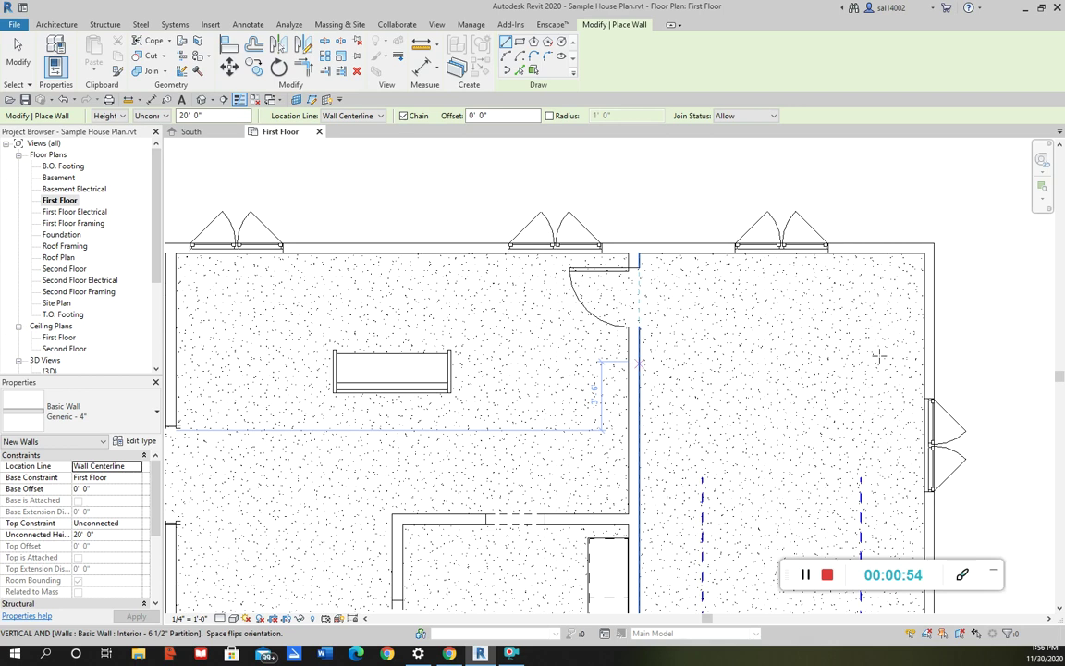
pyautogui.click(929, 360)
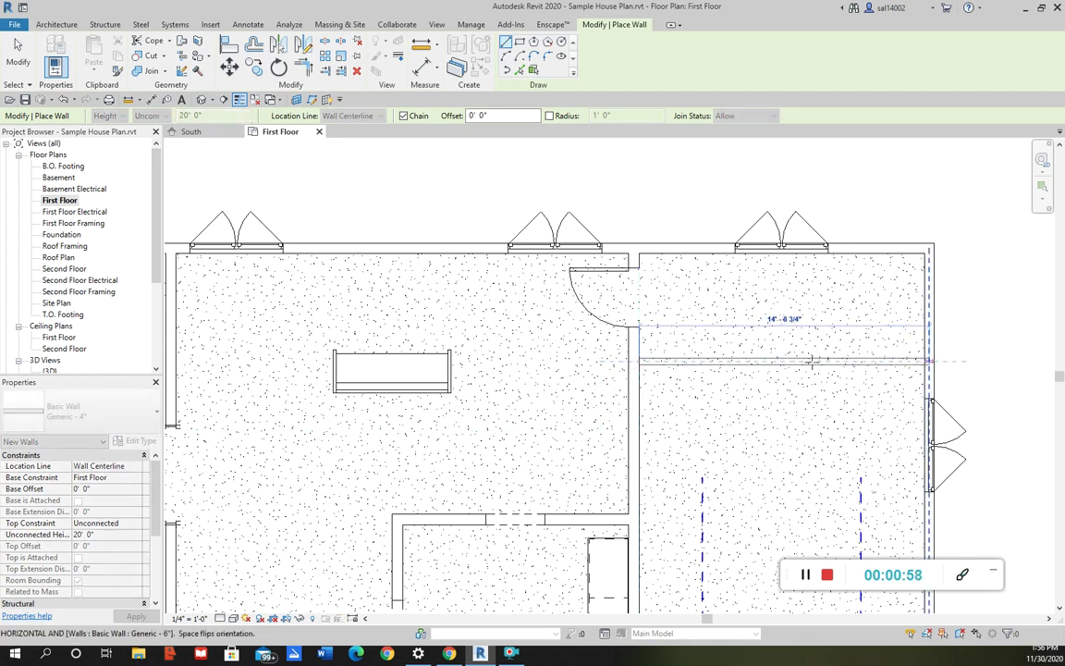
pyautogui.press('Escape')
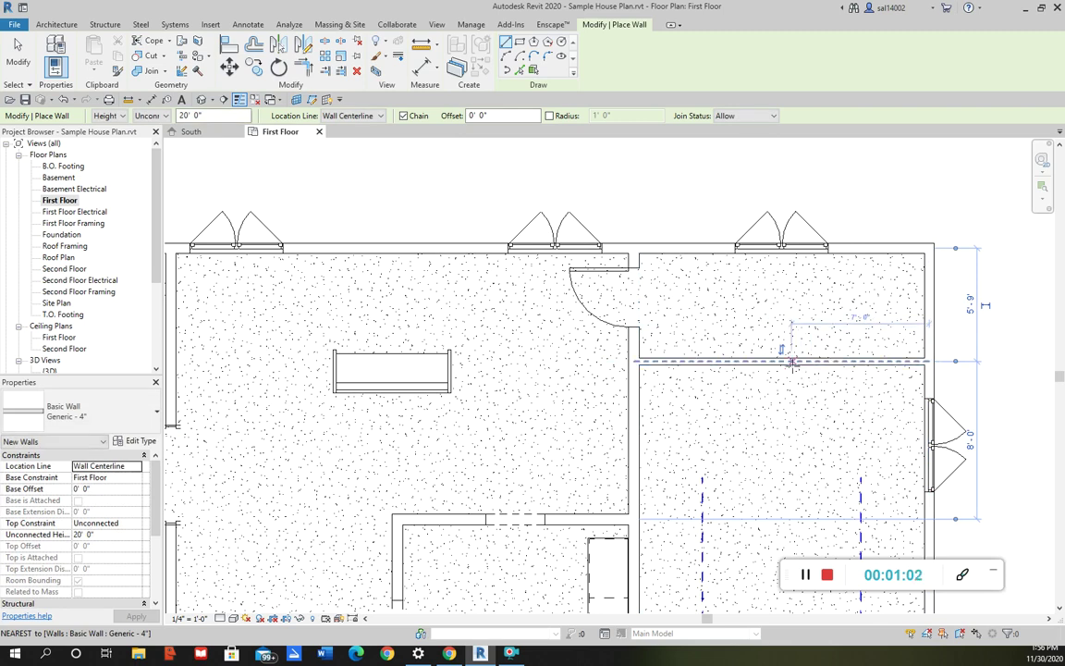
pyautogui.press('Escape')
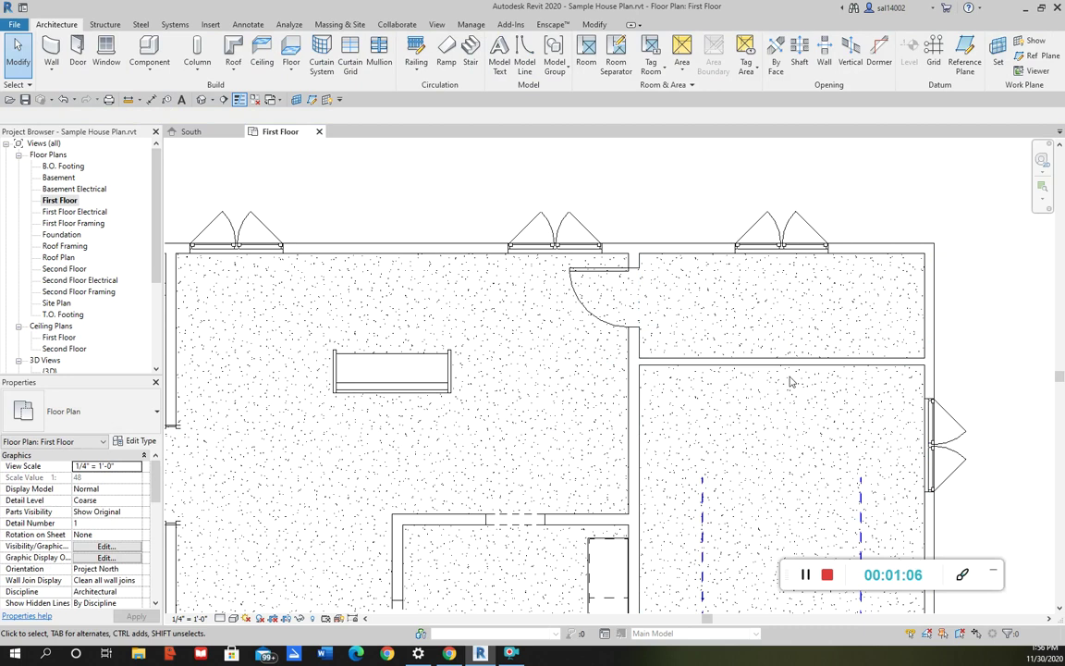
pyautogui.click(137, 410)
pyautogui.click(100, 409)
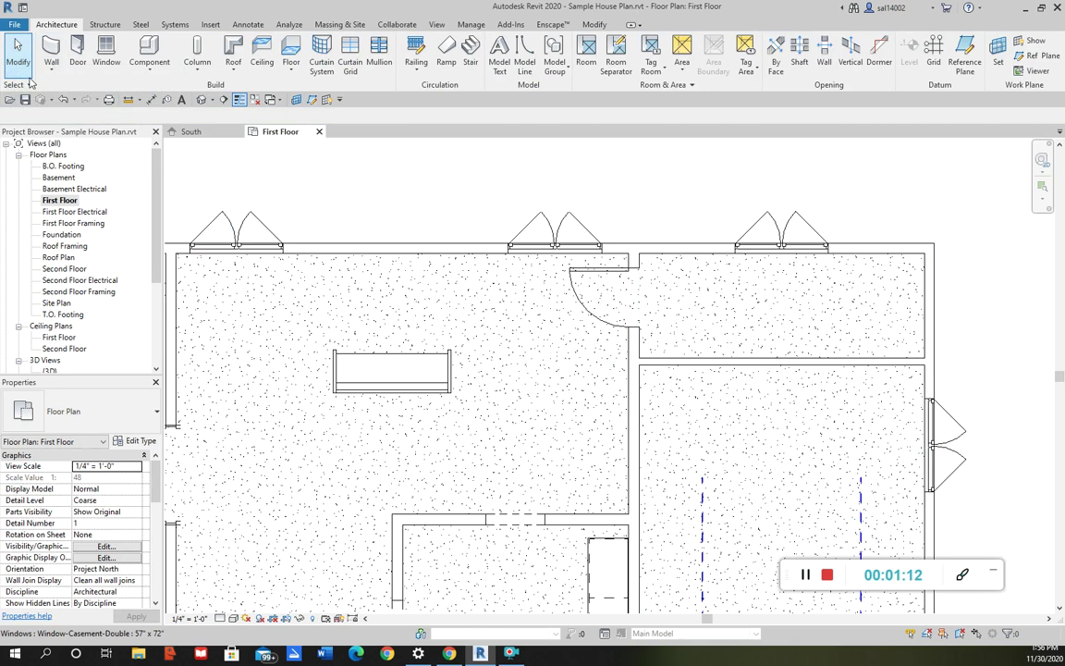
pyautogui.click(53, 50)
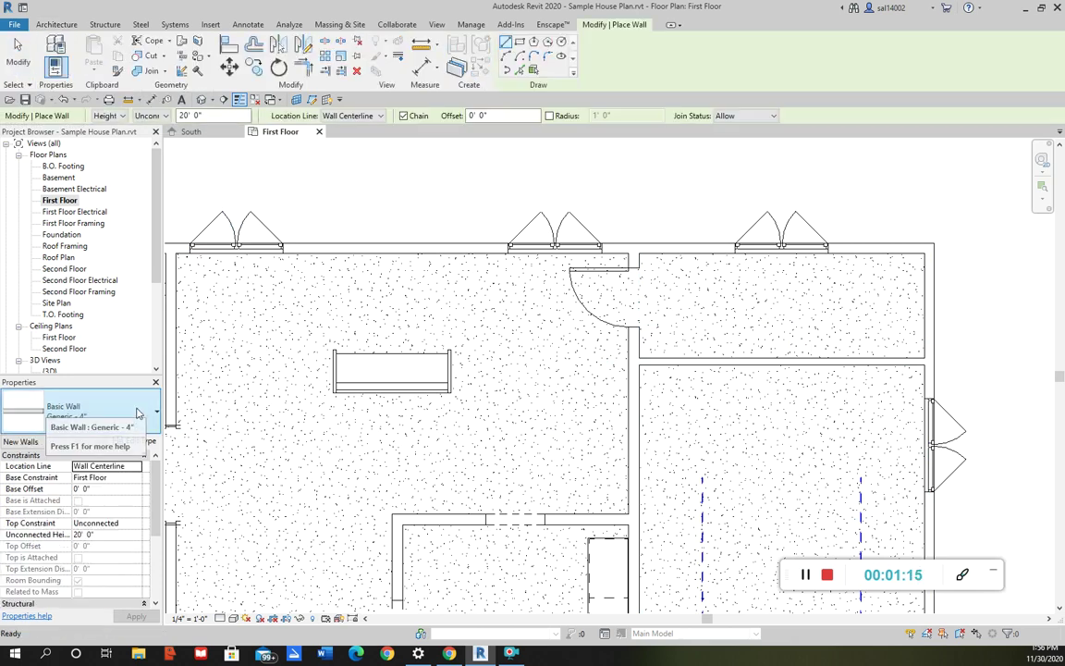
pyautogui.click(136, 412)
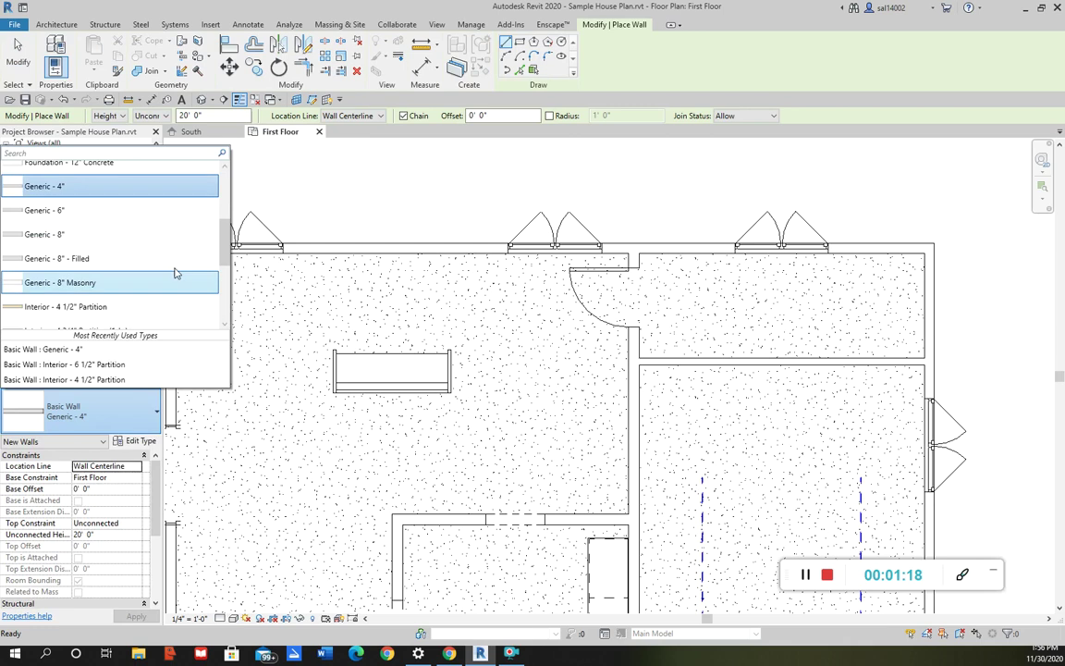
pyautogui.moveTo(226, 233); pyautogui.dragTo(225, 259)
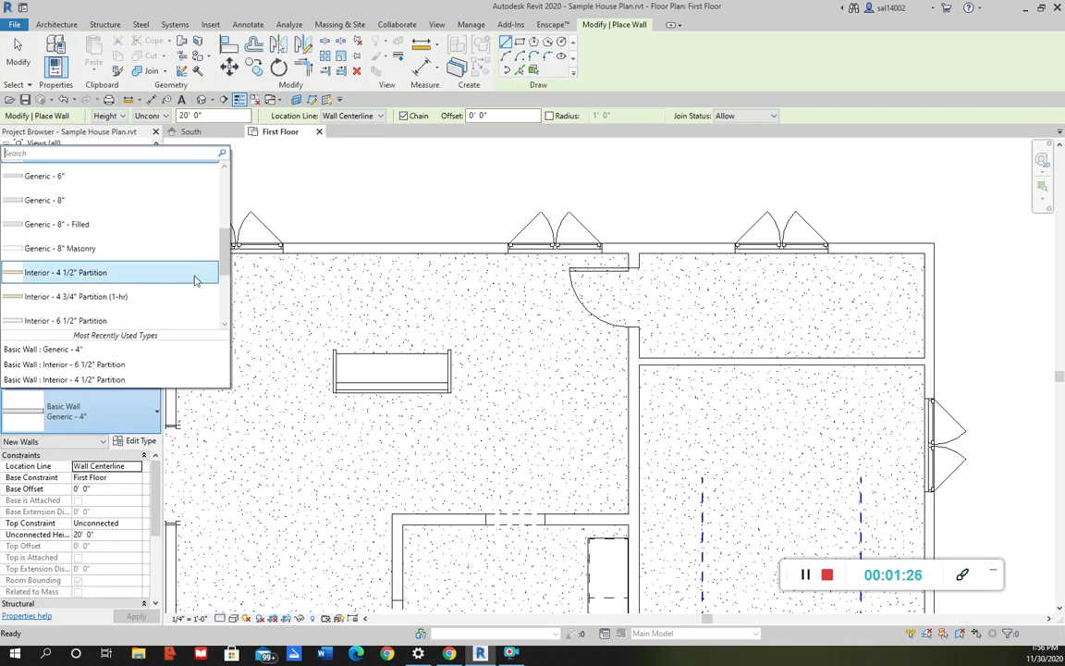
pyautogui.moveTo(224, 253)
pyautogui.mouseDown()
pyautogui.moveTo(226, 289)
pyautogui.moveTo(222, 231)
pyautogui.mouseUp()
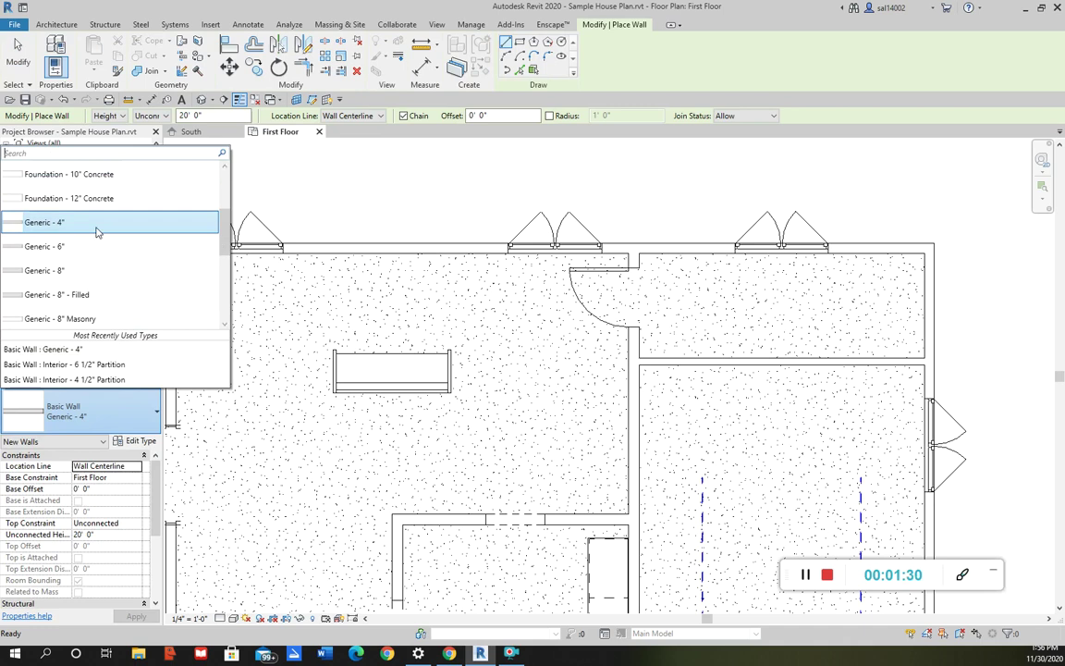
pyautogui.click(243, 224)
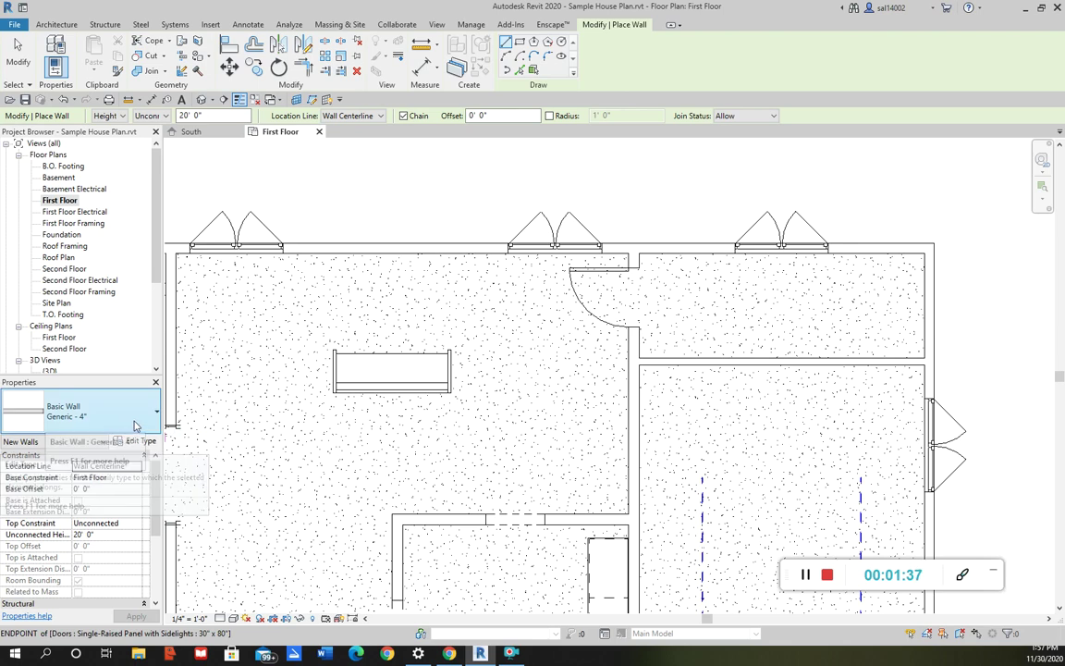
pyautogui.press('Escape')
pyautogui.press('Escape')
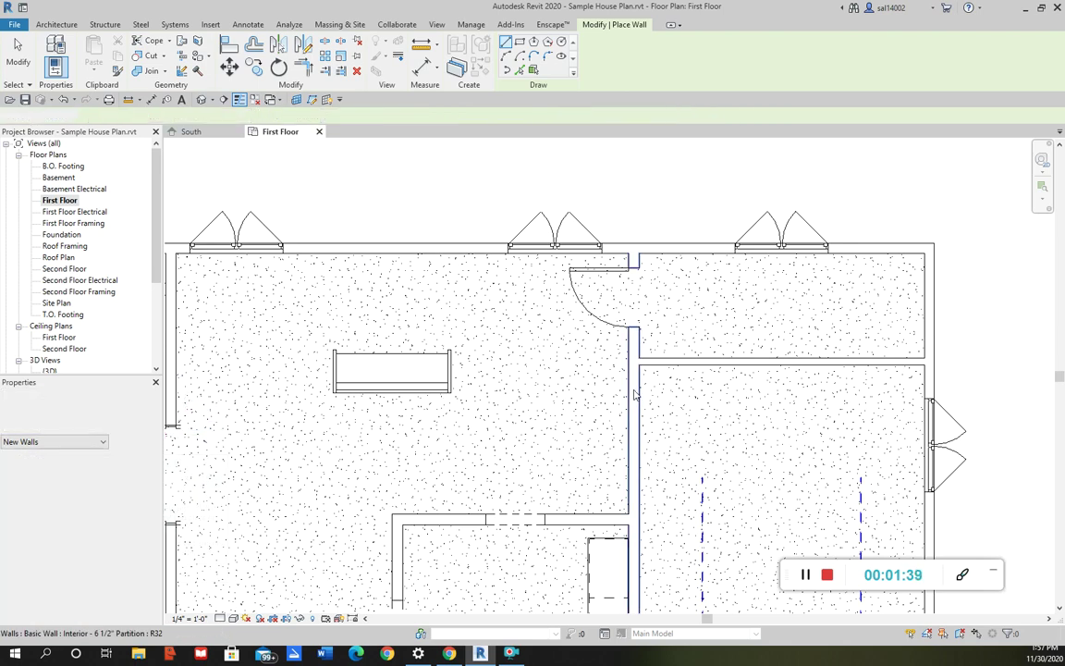
# - Open the new horizontal wall's type properties and start duplicating the Generic - 4" type
pyautogui.click(658, 361)
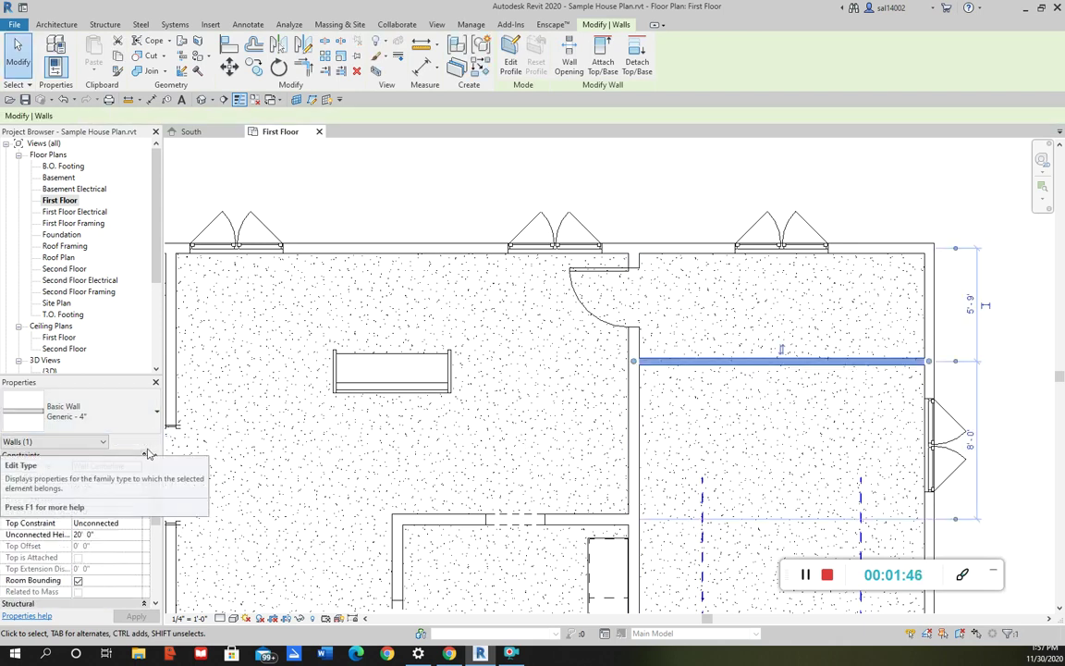
pyautogui.click(145, 451)
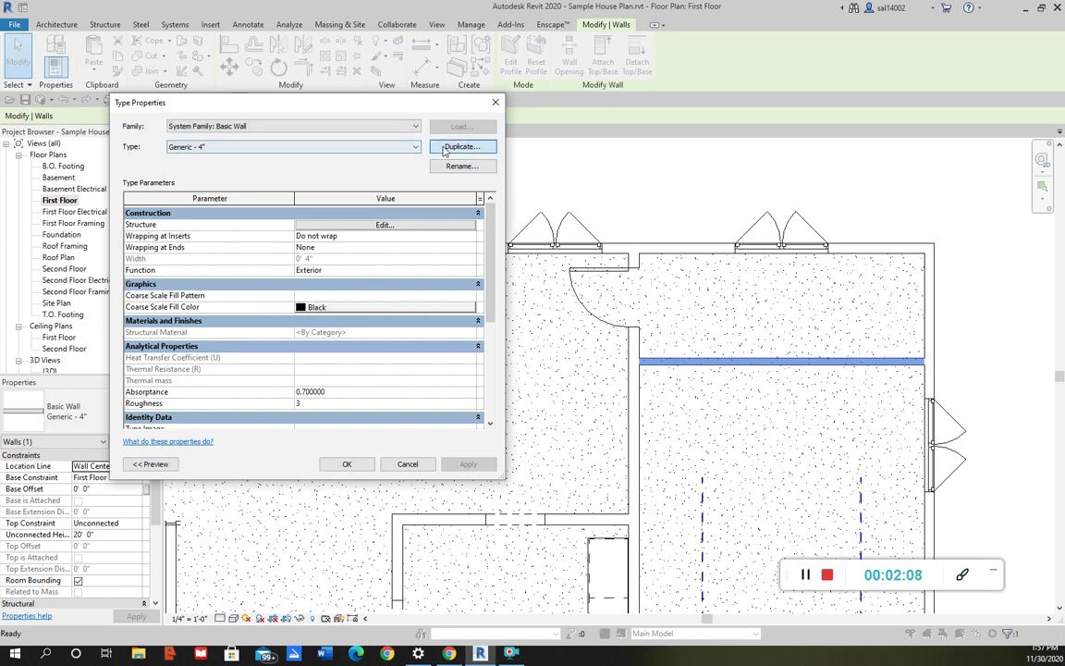
pyautogui.click(459, 146)
# - Name the copy Generic - 4 1/2", set its structure layer to 4 1/2", and apply it
pyautogui.click(310, 281)
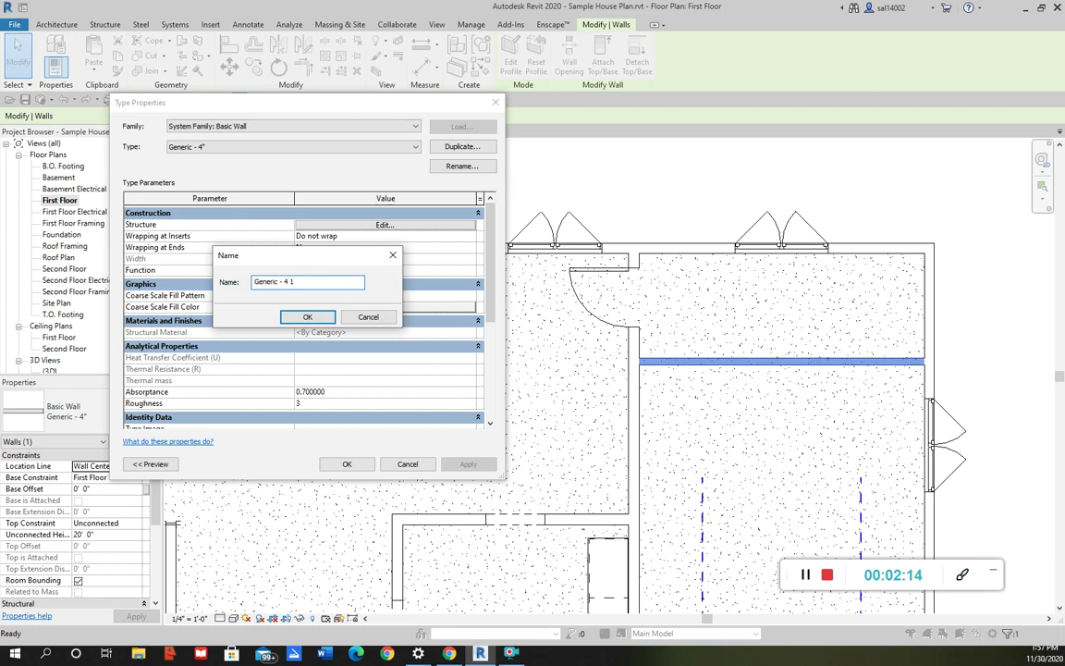
pyautogui.click(307, 318)
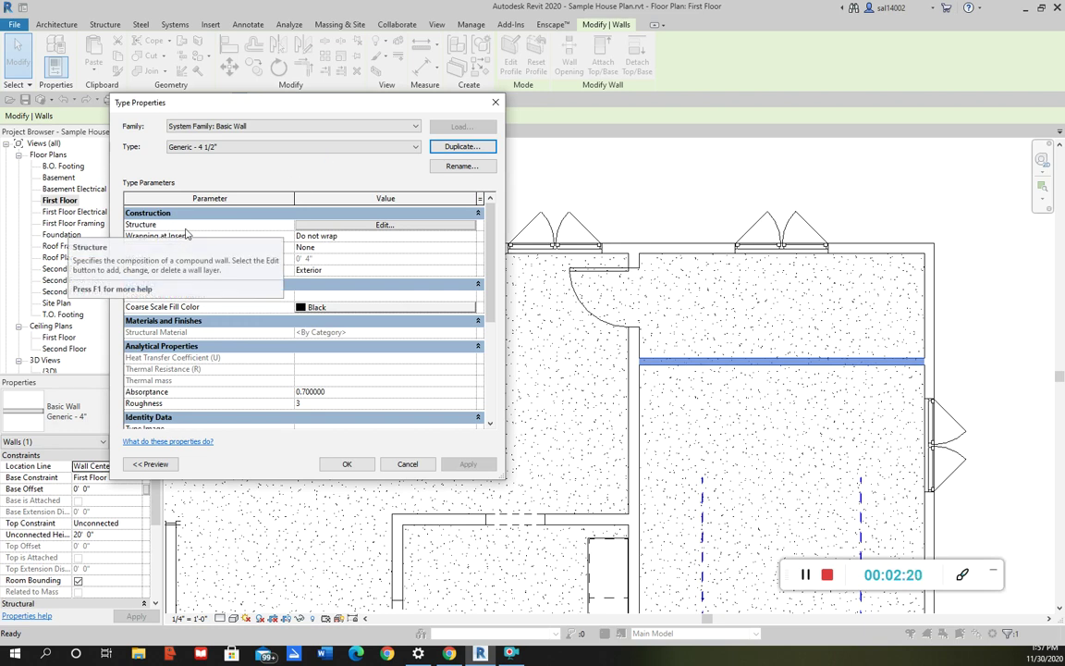
pyautogui.click(310, 225)
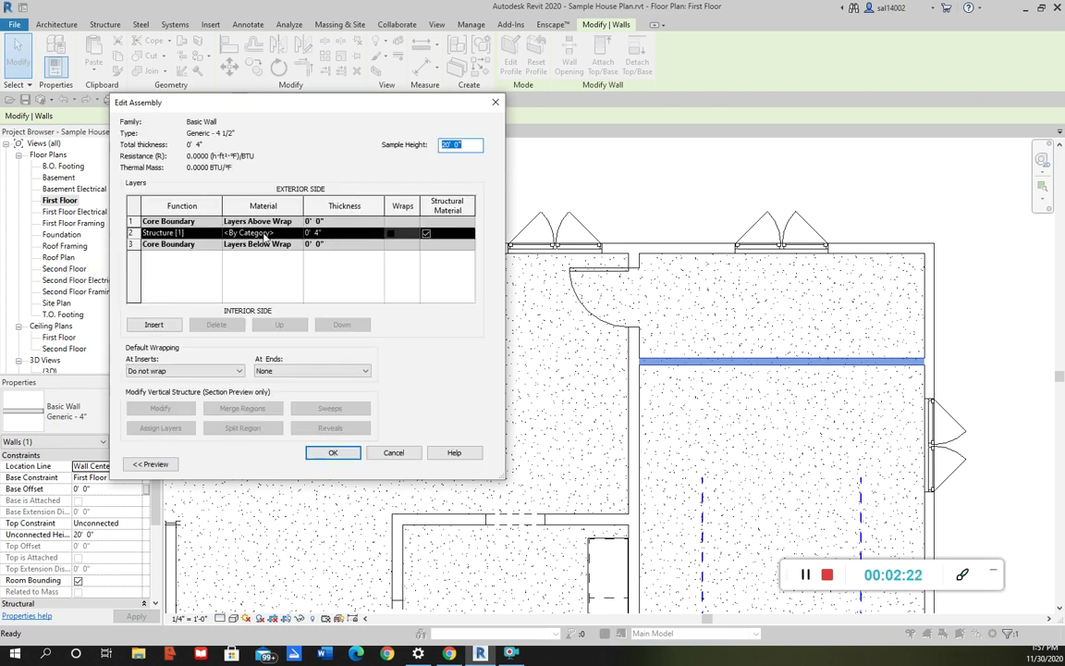
pyautogui.click(316, 234)
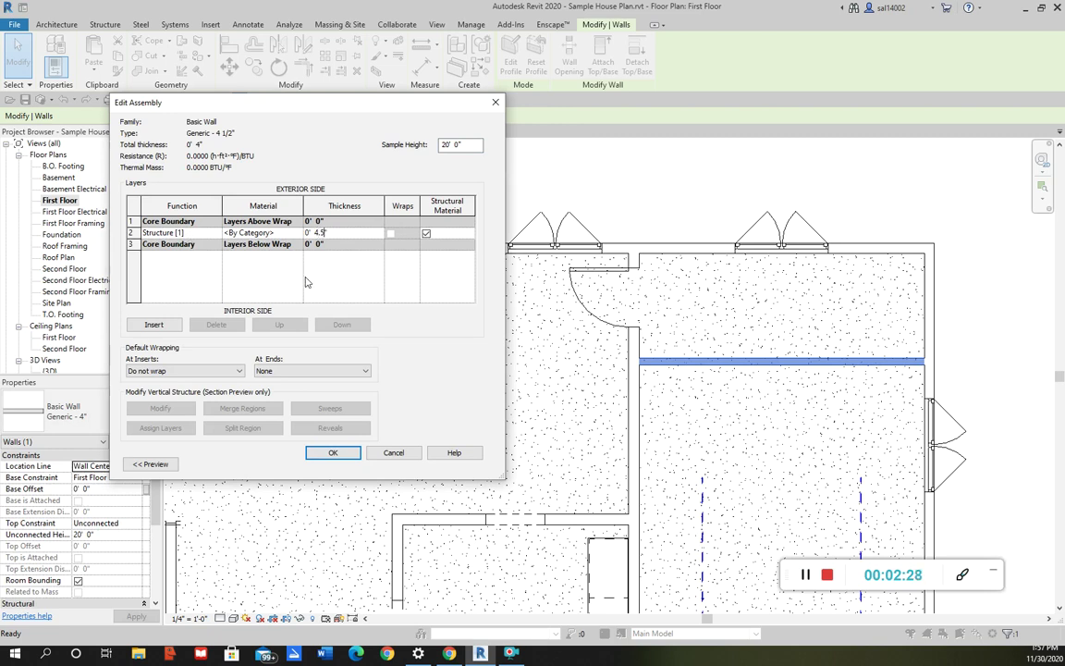
pyautogui.press('Tab')
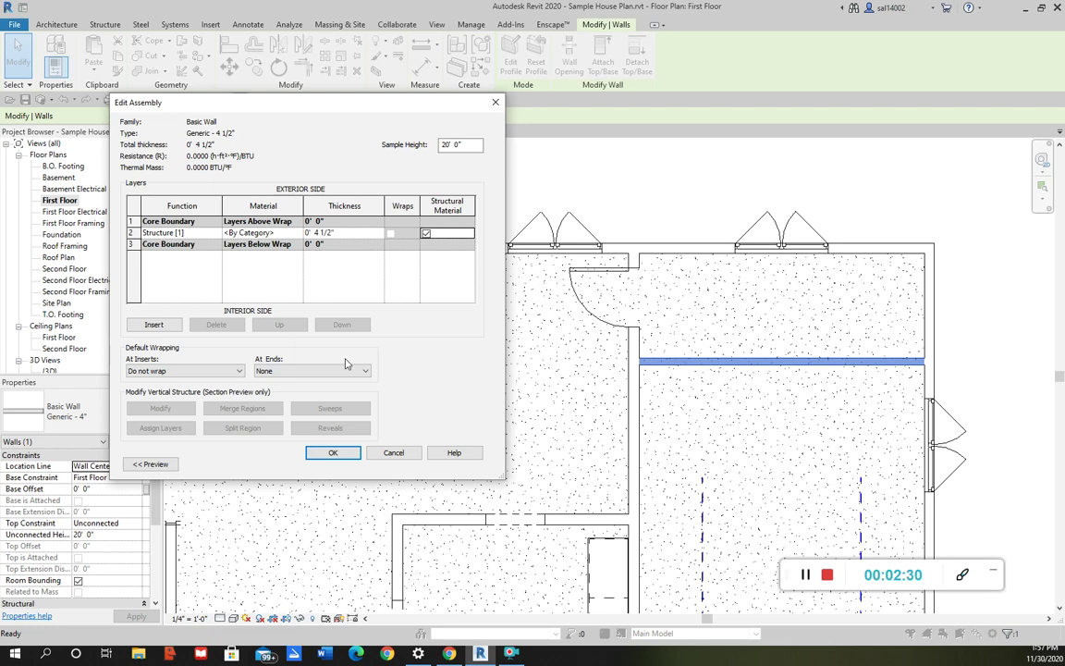
pyautogui.click(352, 451)
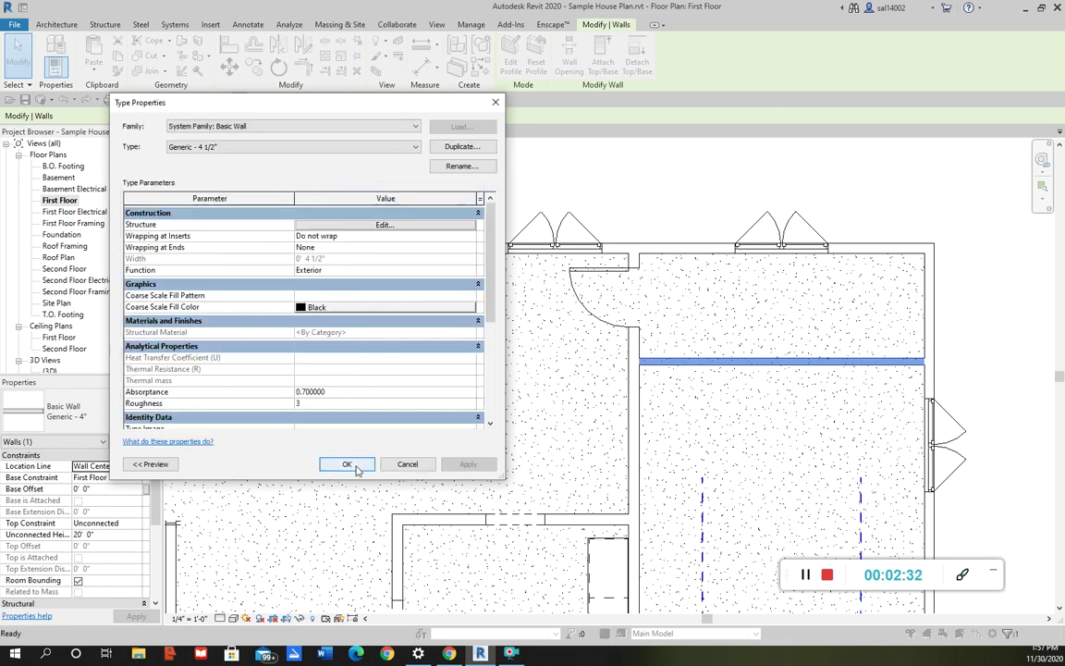
pyautogui.click(356, 469)
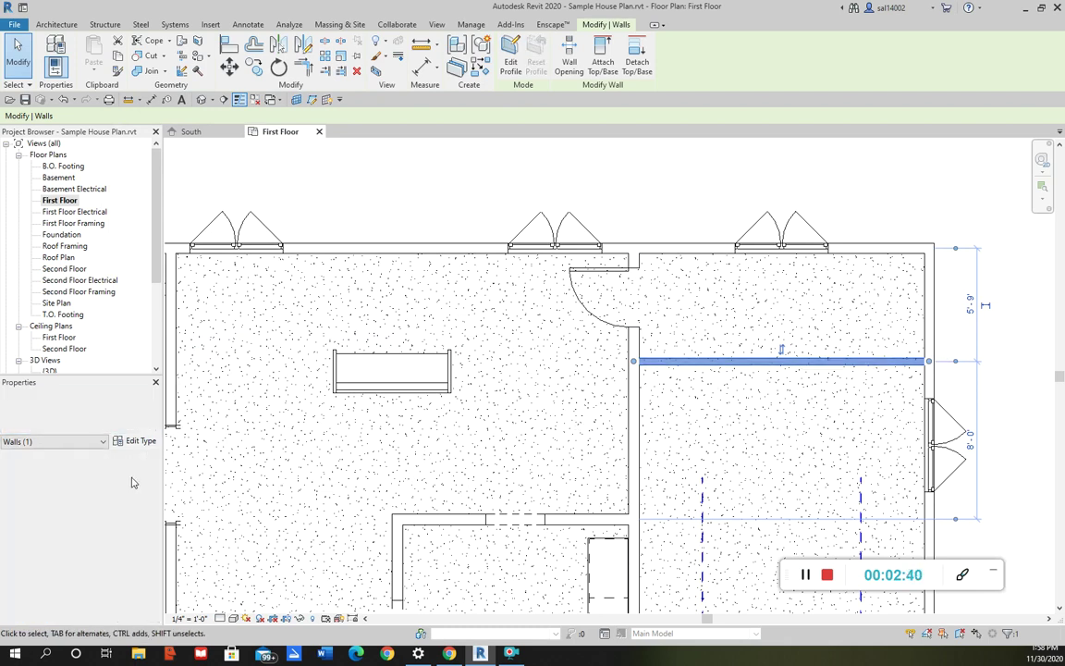
pyautogui.click(115, 413)
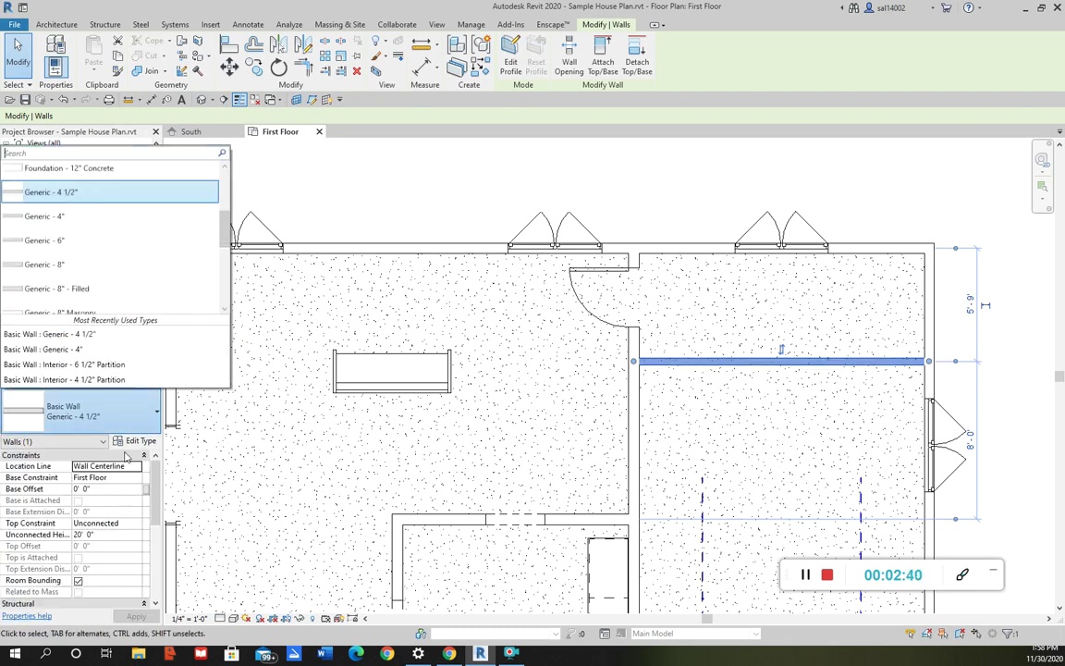
pyautogui.click(74, 206)
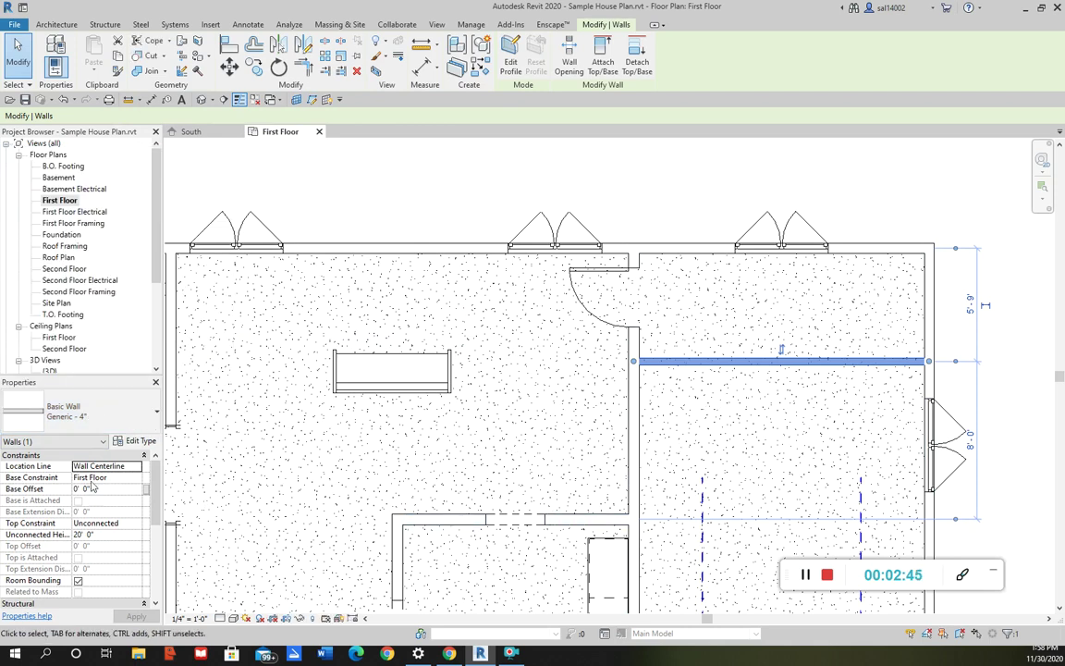
pyautogui.click(88, 411)
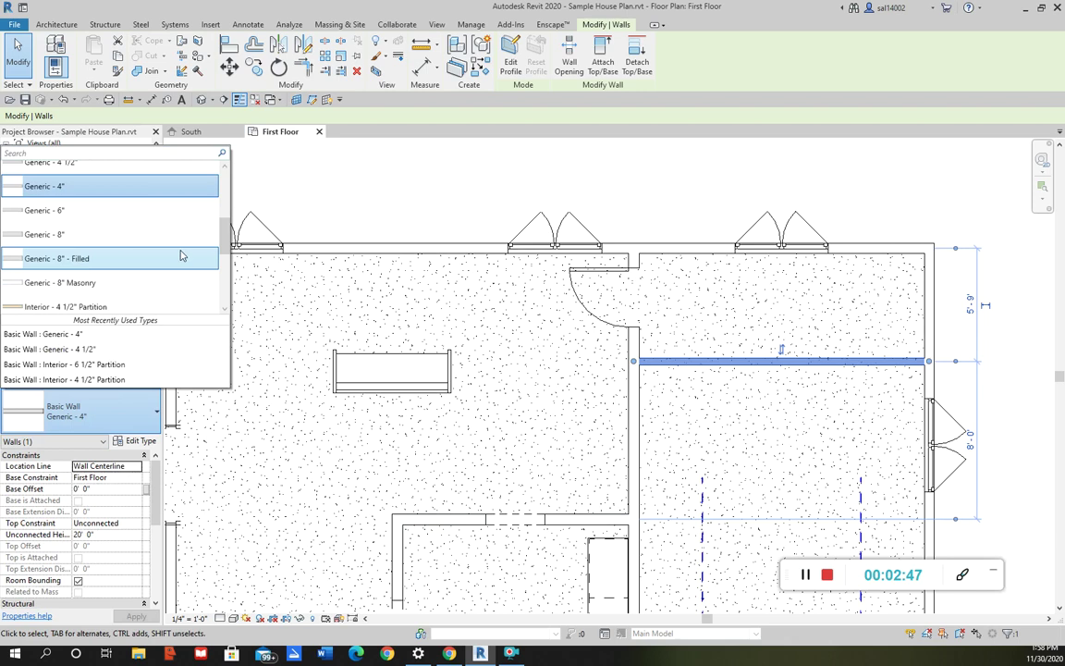
pyautogui.scroll(3, 92, 252)
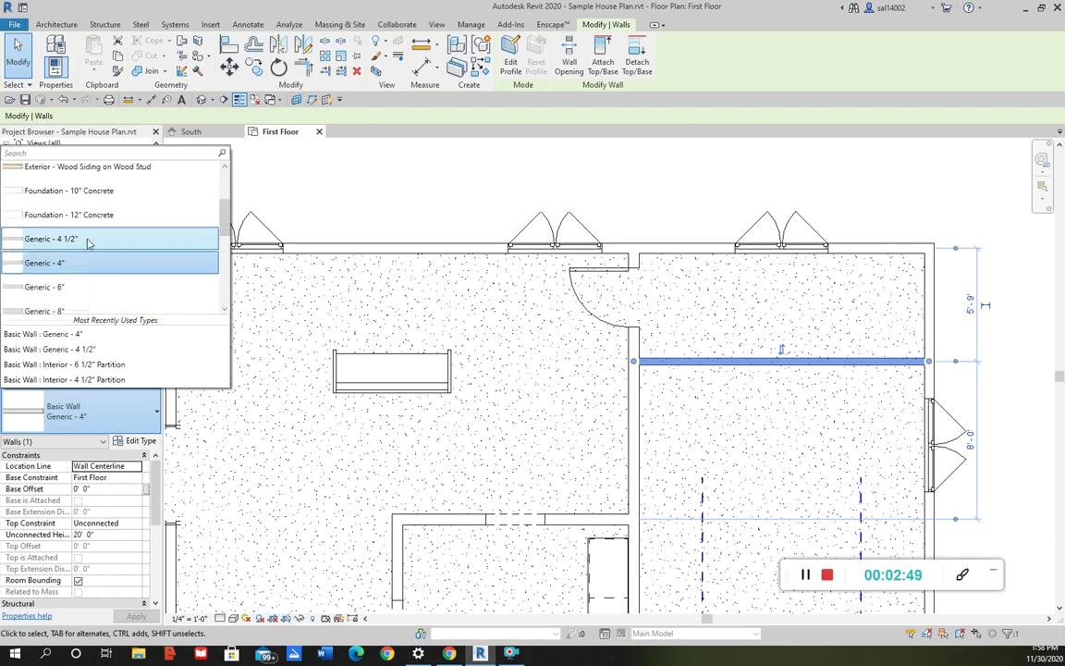
pyautogui.click(88, 242)
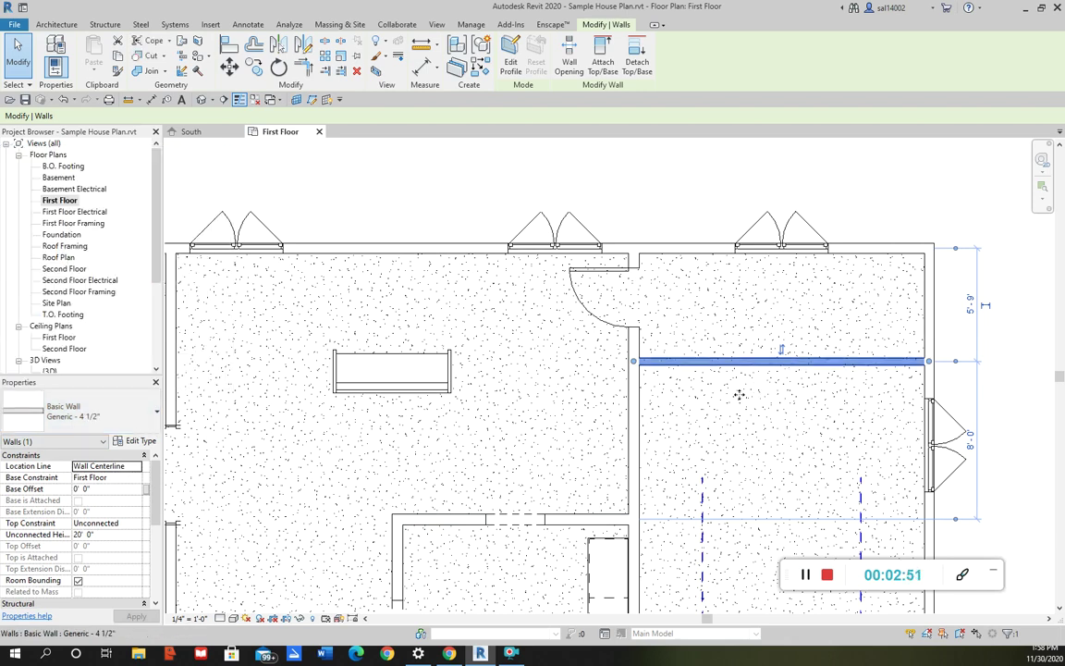
pyautogui.press('Escape')
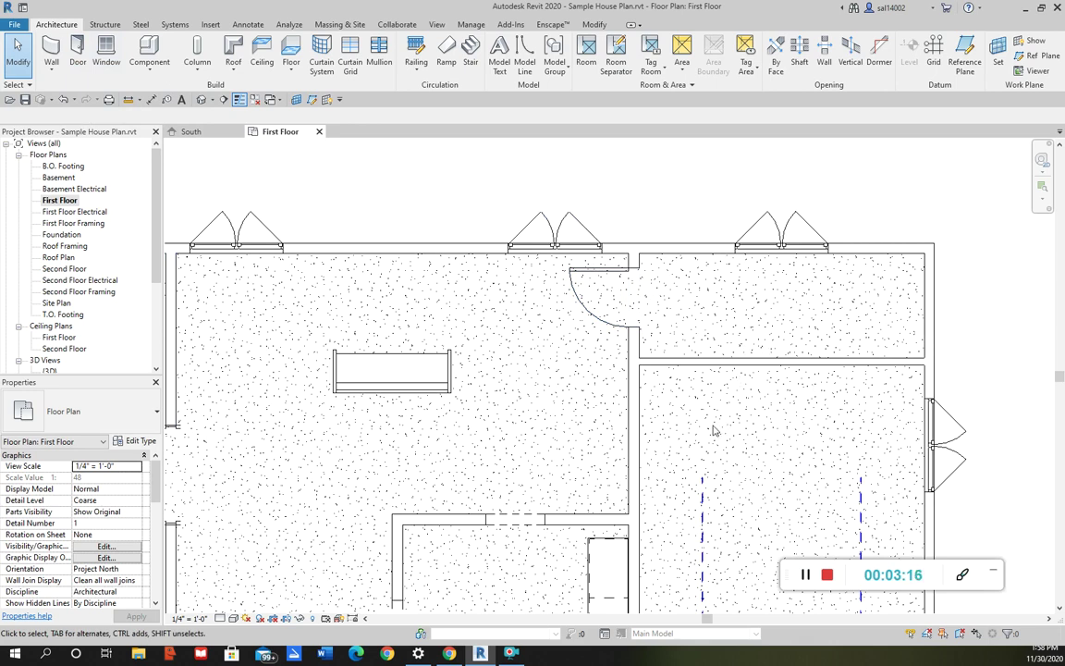
pyautogui.click(652, 360)
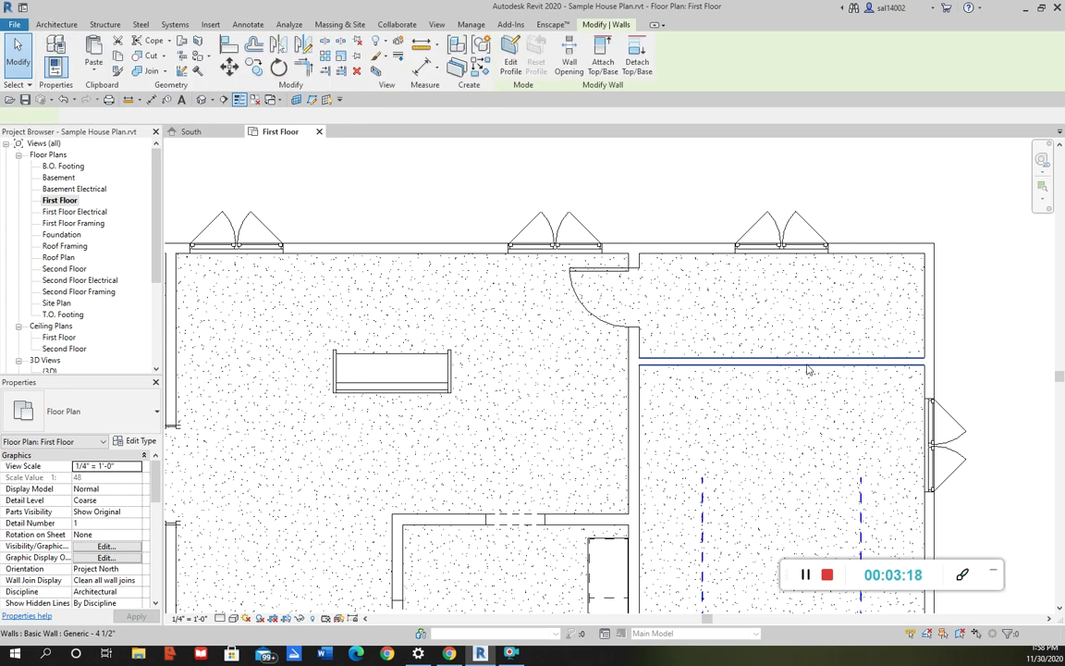
pyautogui.click(970, 347)
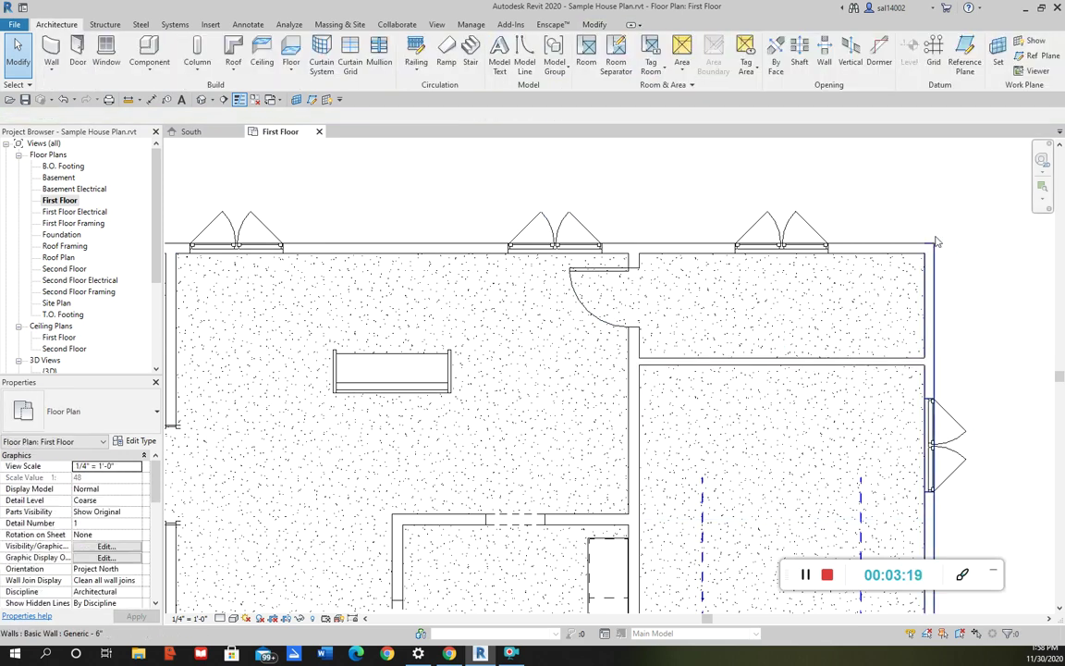